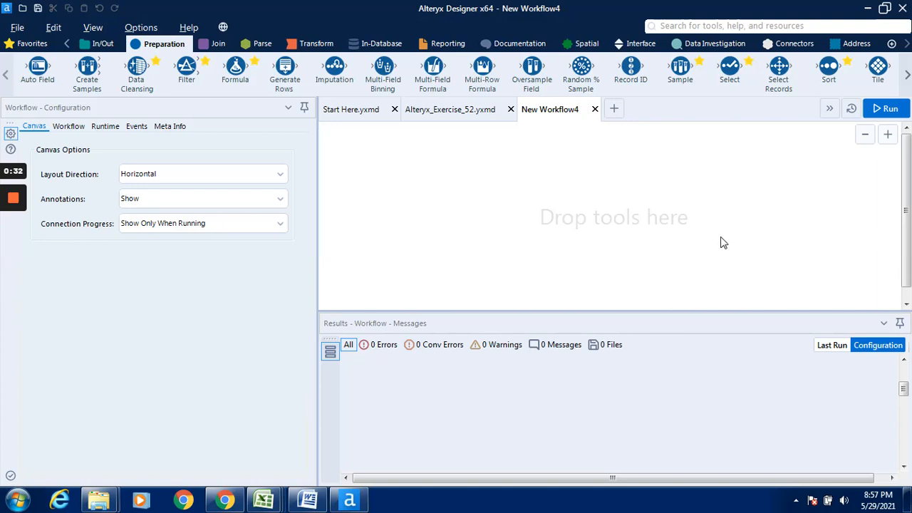
Step: Copy the connected Input Data and Tile tools from Alteryx_Exercise_52.yxmd into New Workflow4
click(460, 111)
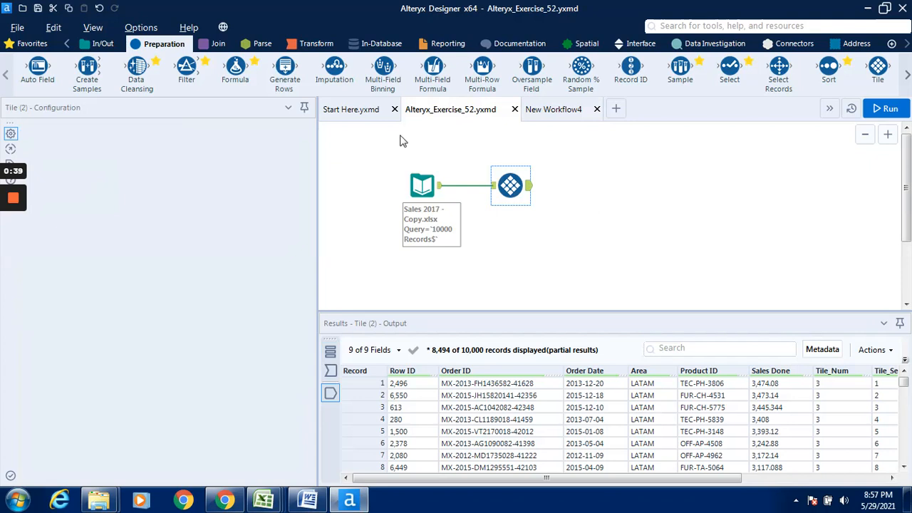
drag(400, 140, 563, 262)
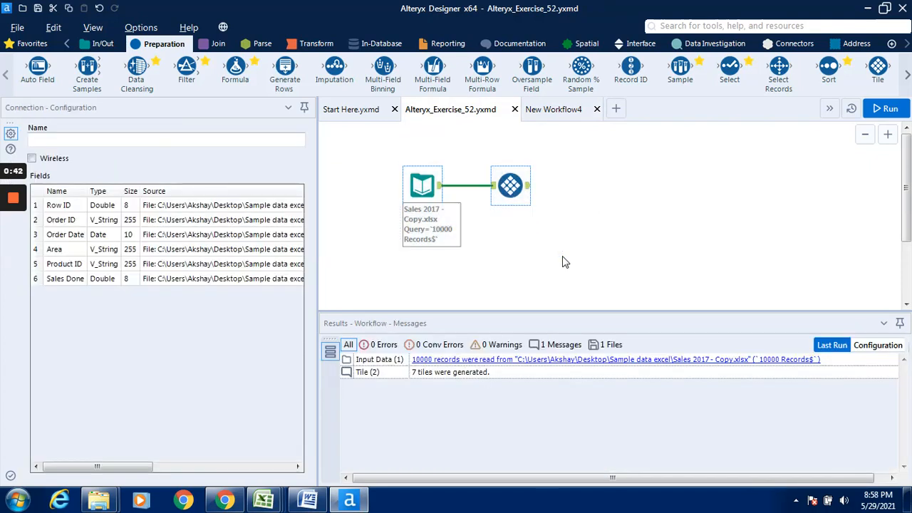
click(564, 116)
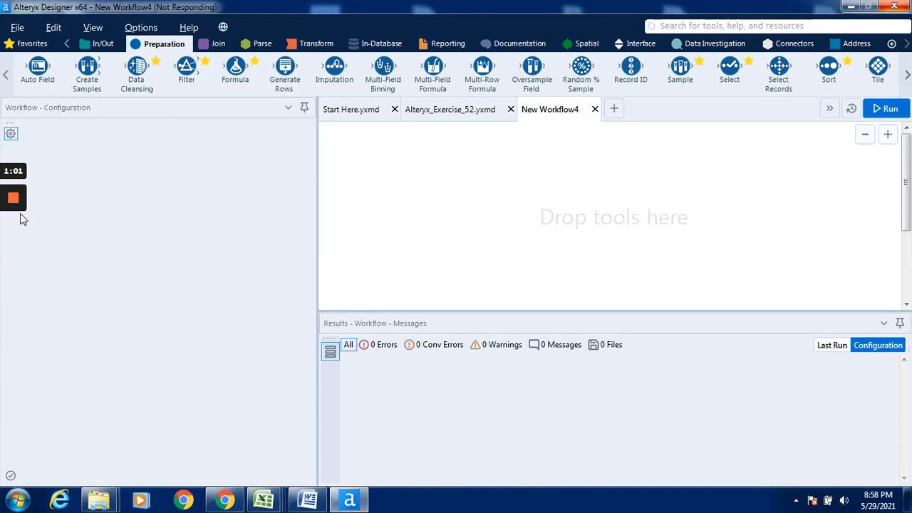
mouse_move(16, 206)
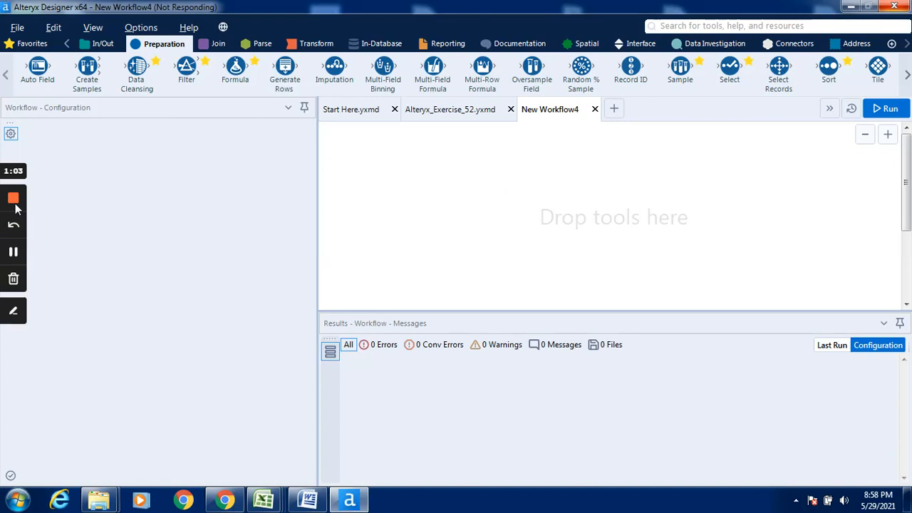
click(12, 252)
click(13, 253)
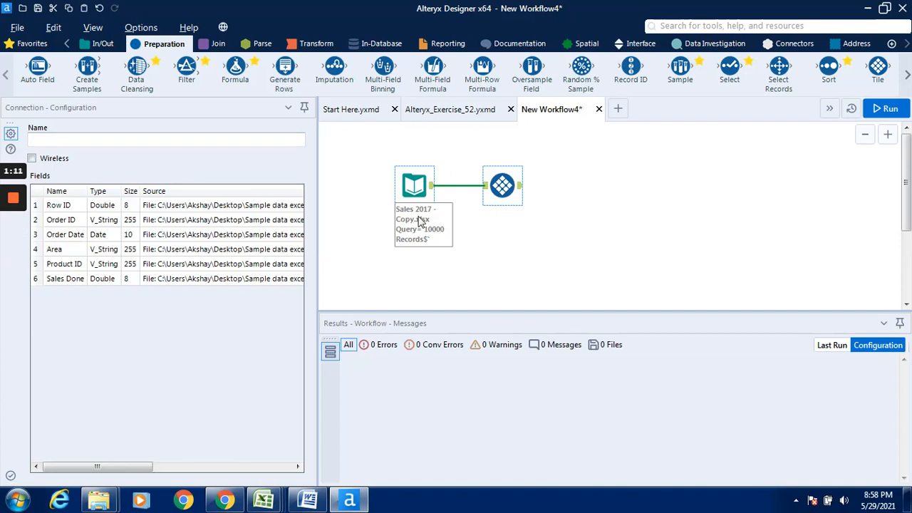
Step: Run New Workflow4 with the copied Input Data and Tile tools
click(93, 46)
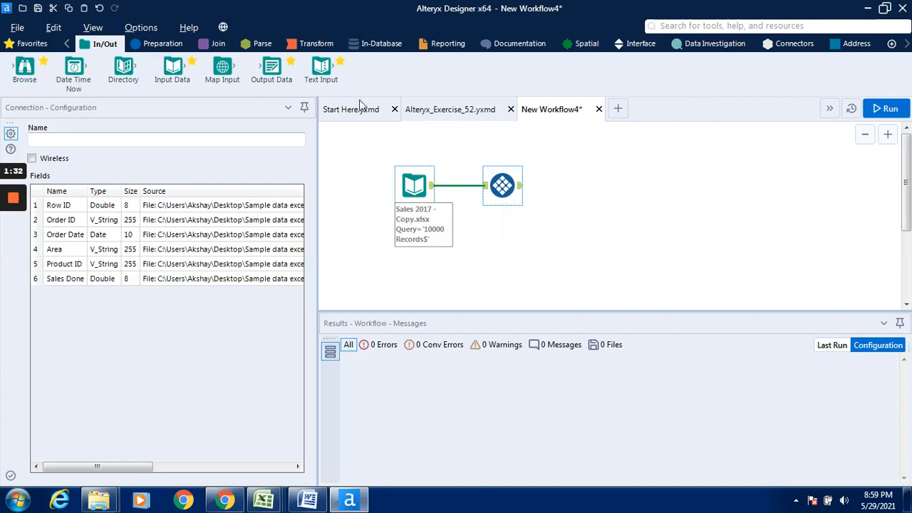
click(170, 47)
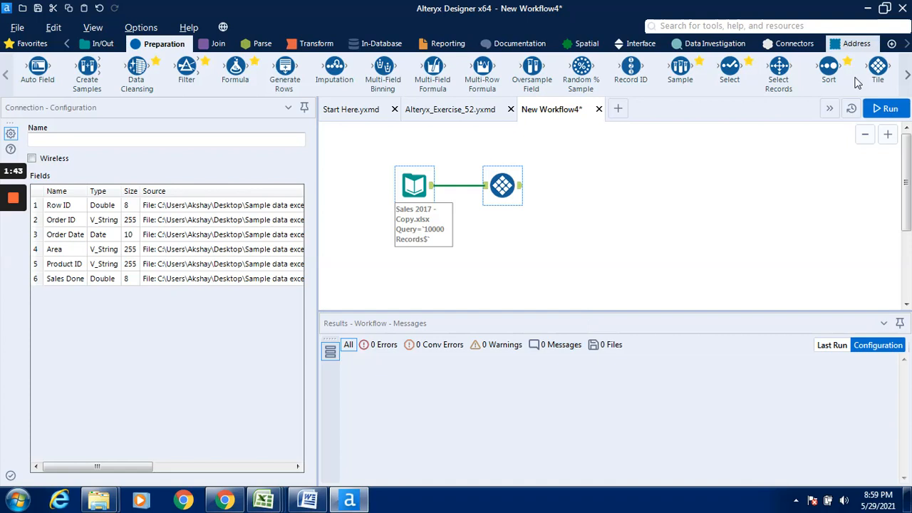
click(879, 110)
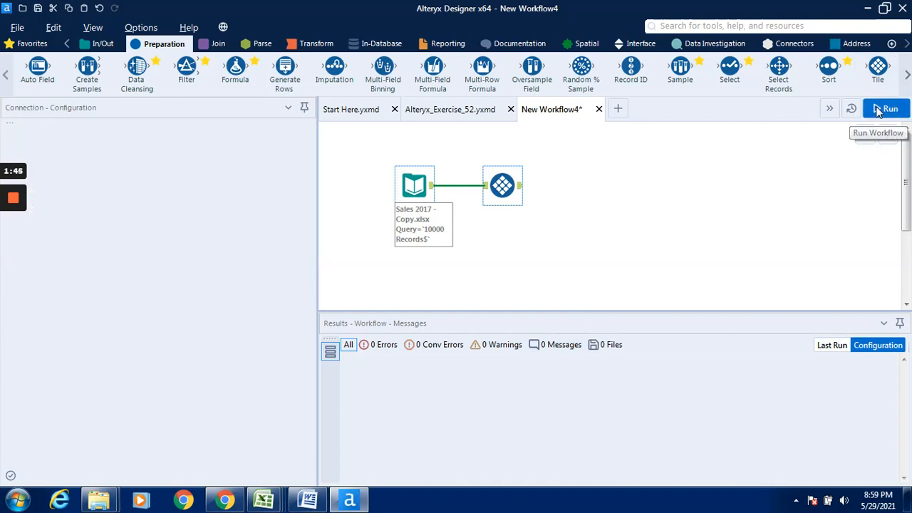
mouse_move(14, 242)
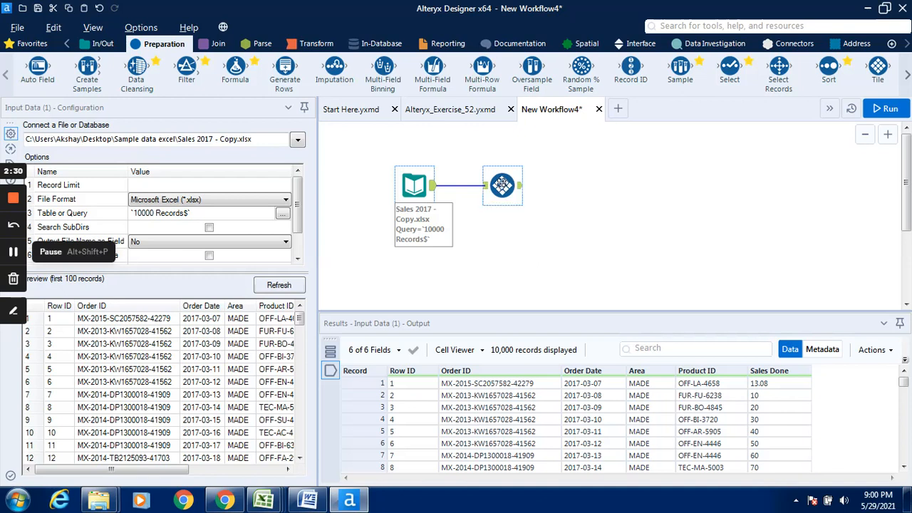
Step: Set the Tile tool's method to Manual and its numeric column to Sales Done
click(502, 186)
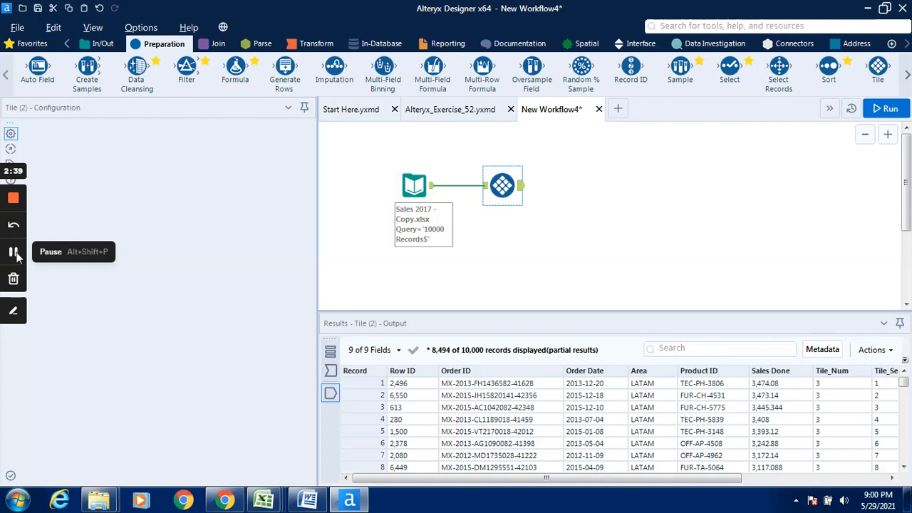
click(14, 253)
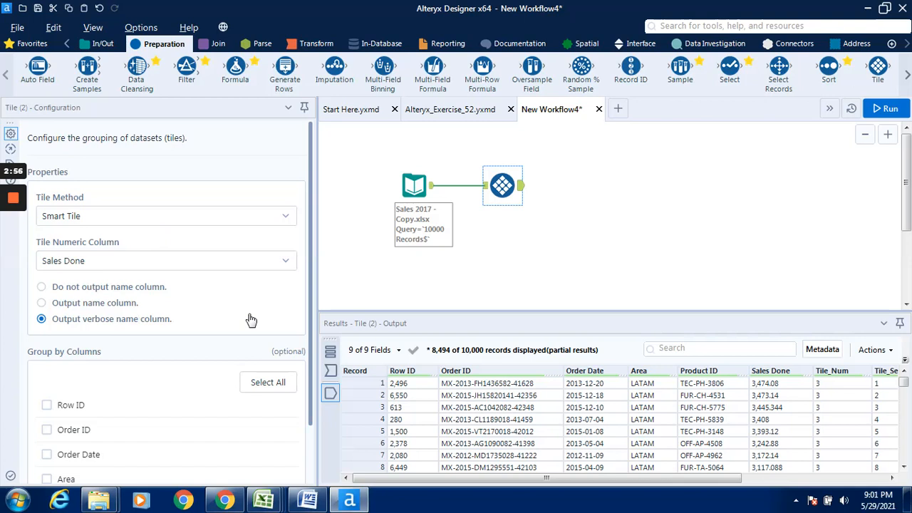
click(268, 217)
click(268, 217)
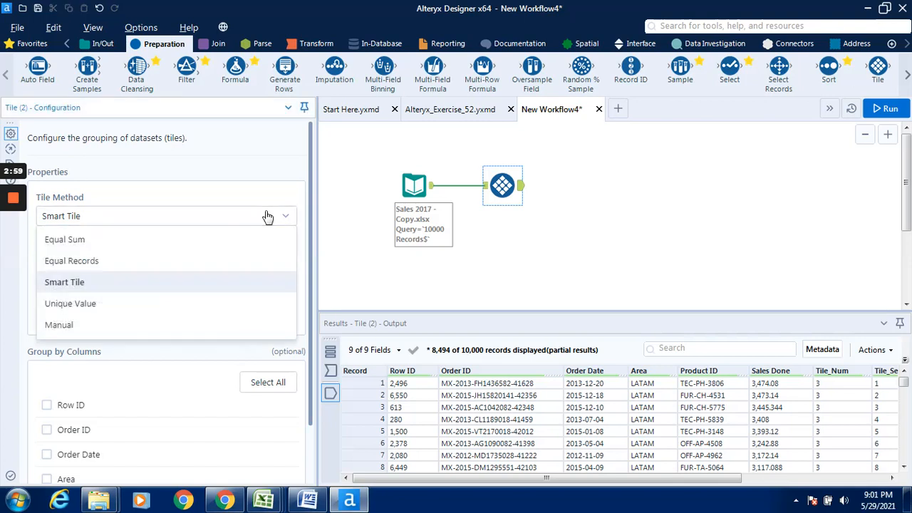
click(90, 332)
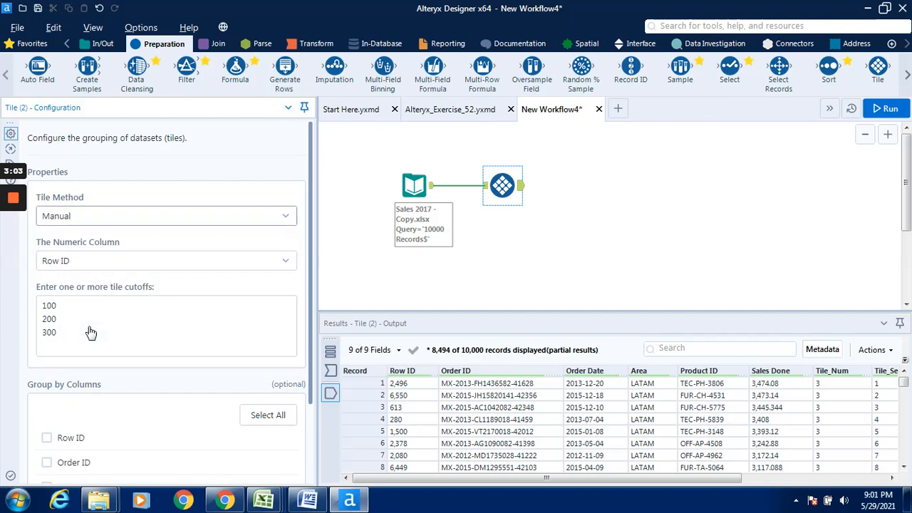
click(124, 262)
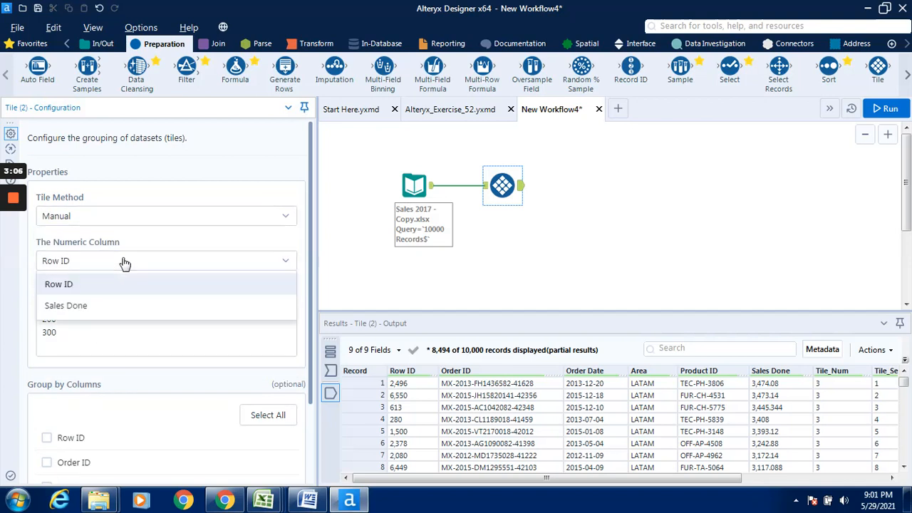
click(108, 313)
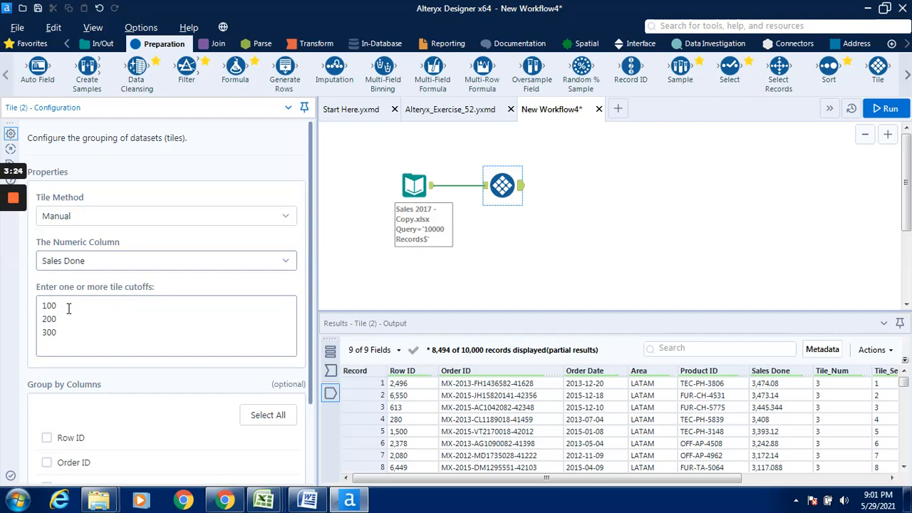
Step: Replace the Tile tool's cutoffs with 500, 1000 and 3000, keeping Sales Done as the numeric column
click(68, 308)
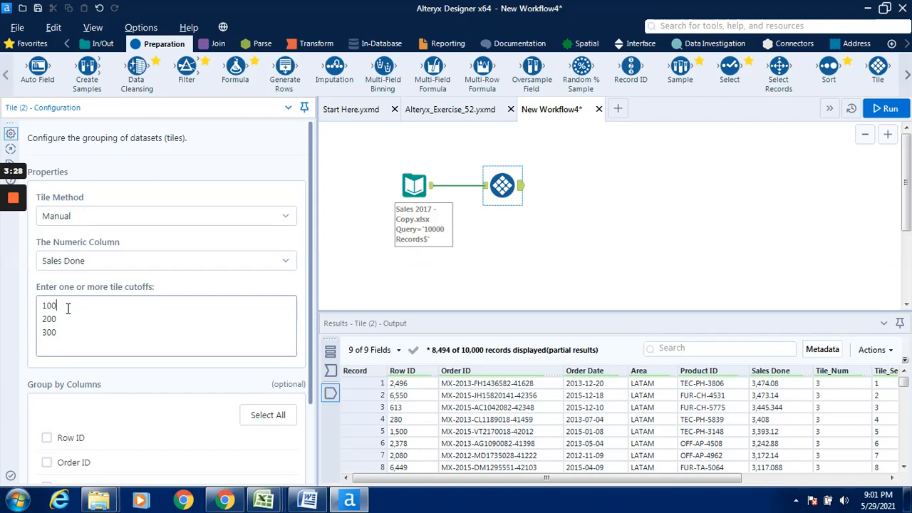
double_click(63, 306)
key(BackSpace)
mouse_move(14, 211)
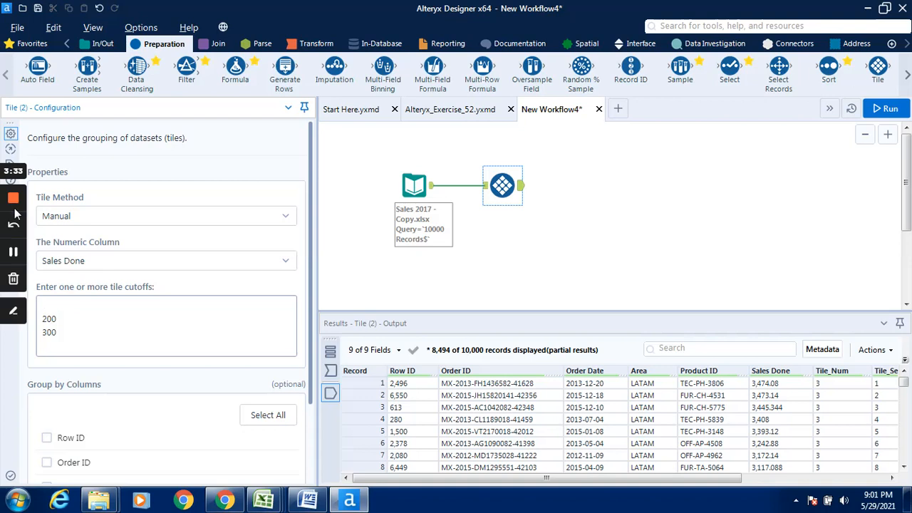
click(12, 253)
click(67, 329)
click(278, 263)
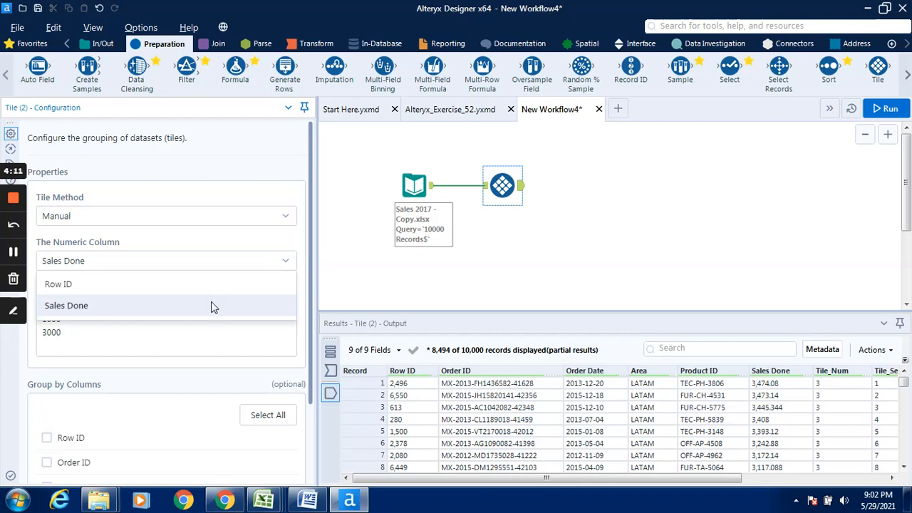
click(260, 305)
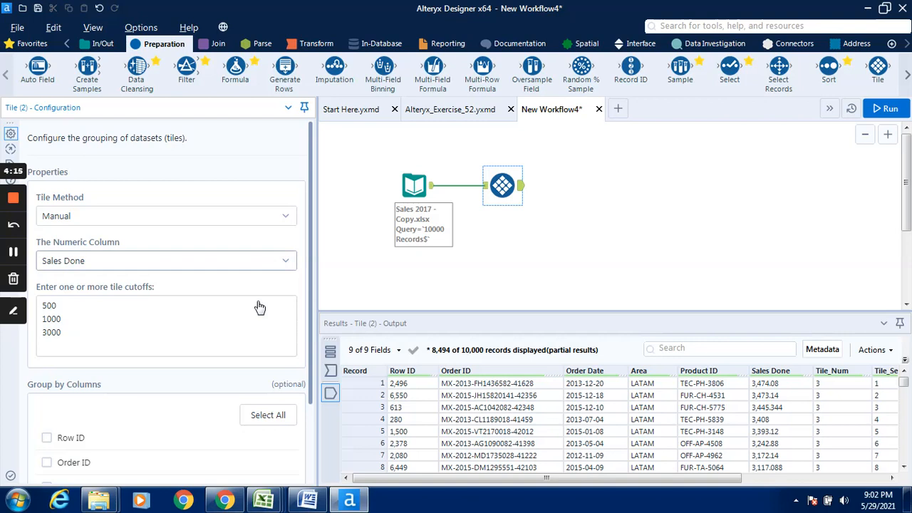
Step: Run the workflow and bring the Tile_Num and Tile_SequenceNum columns of the Tile output into view
click(892, 107)
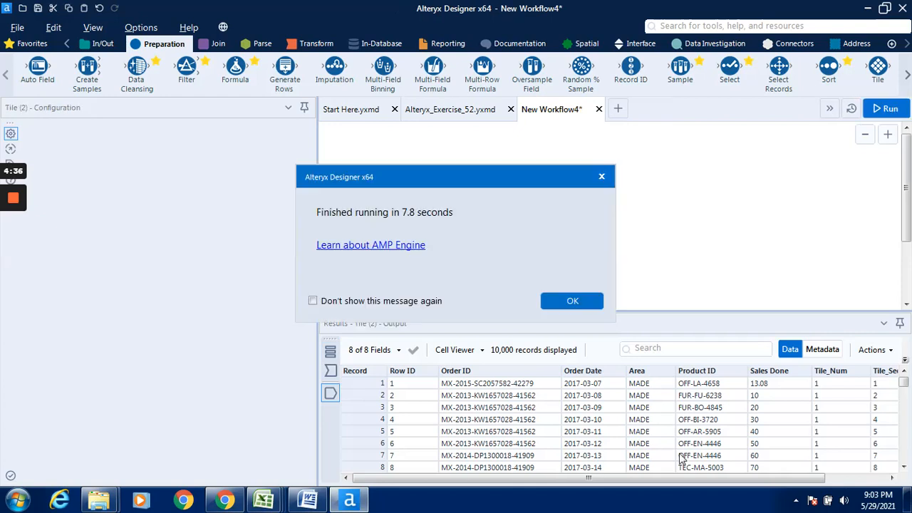
click(596, 305)
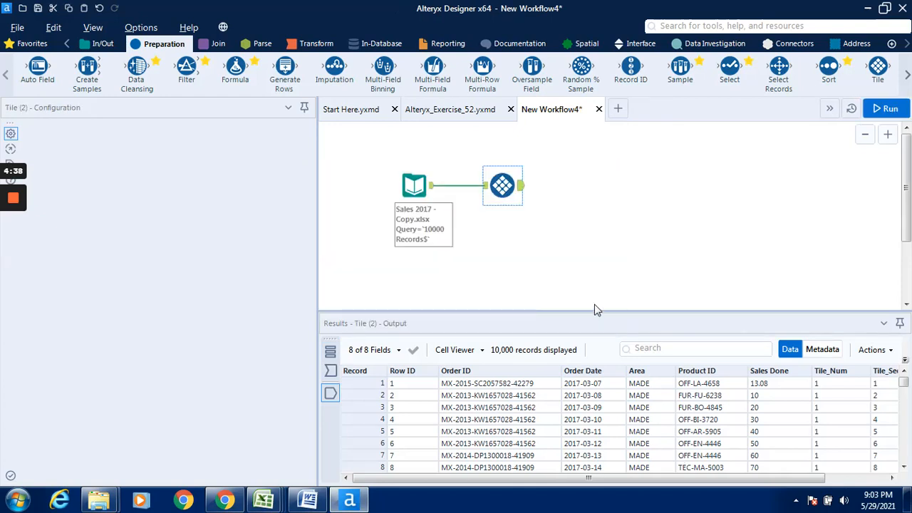
click(863, 481)
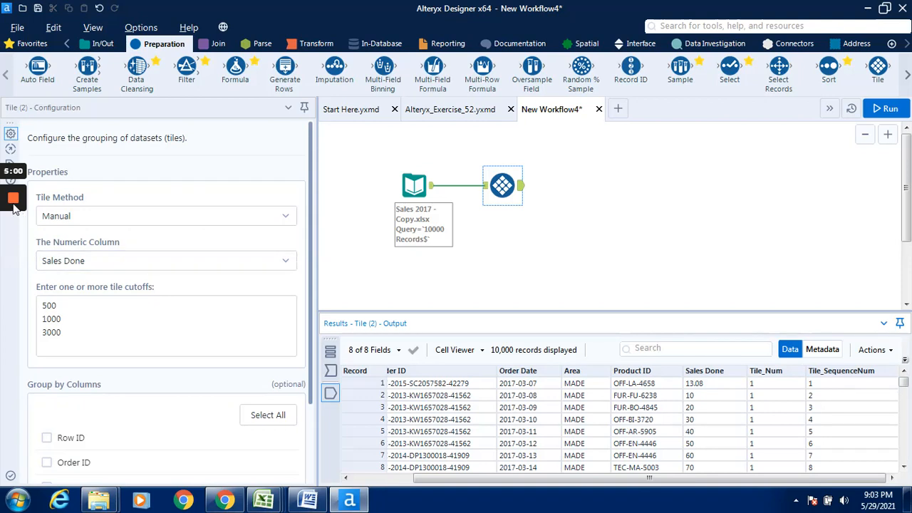
Step: Sort the Tile output by Tile_Num in ascending order
mouse_move(11, 203)
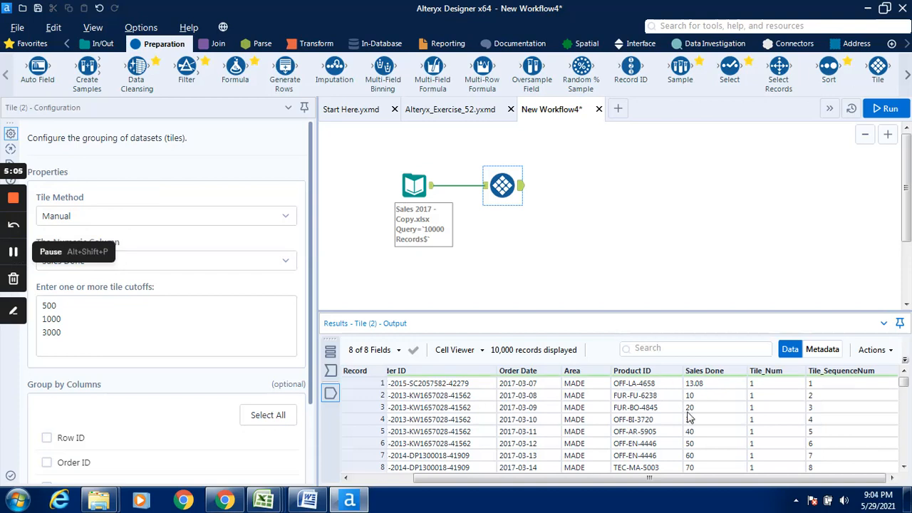
click(801, 372)
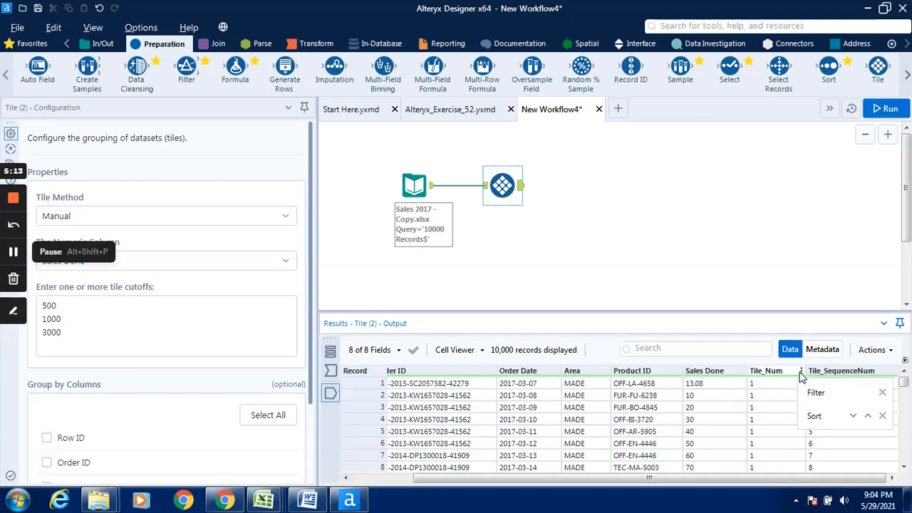
click(868, 417)
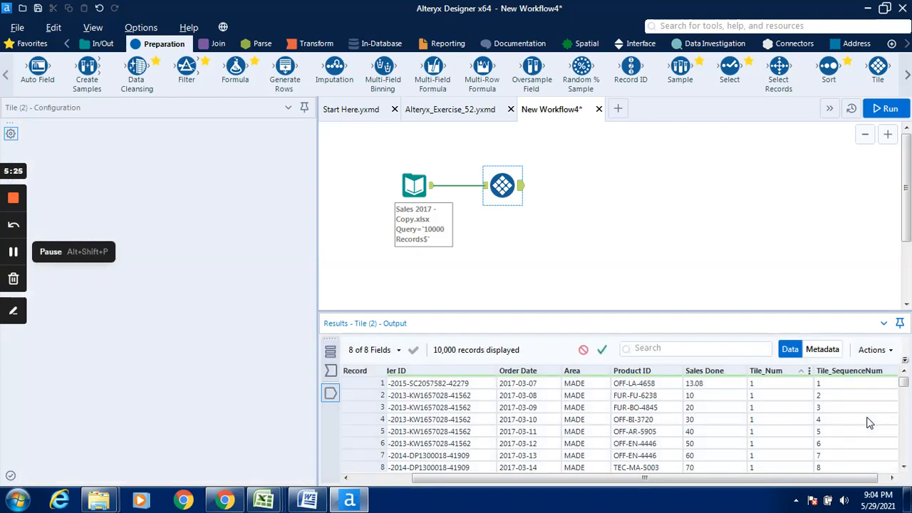
Step: Sort the Tile output by Tile_Num in descending order and examine the records further down
click(810, 372)
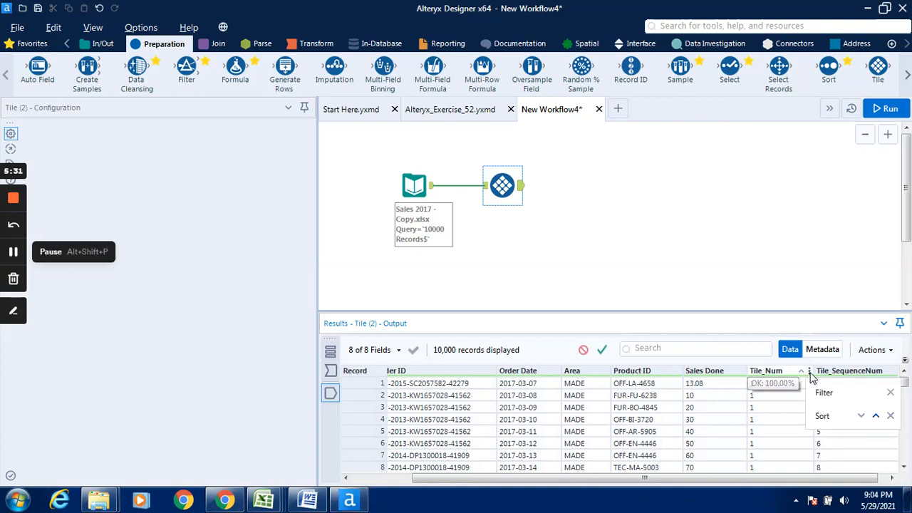
click(862, 417)
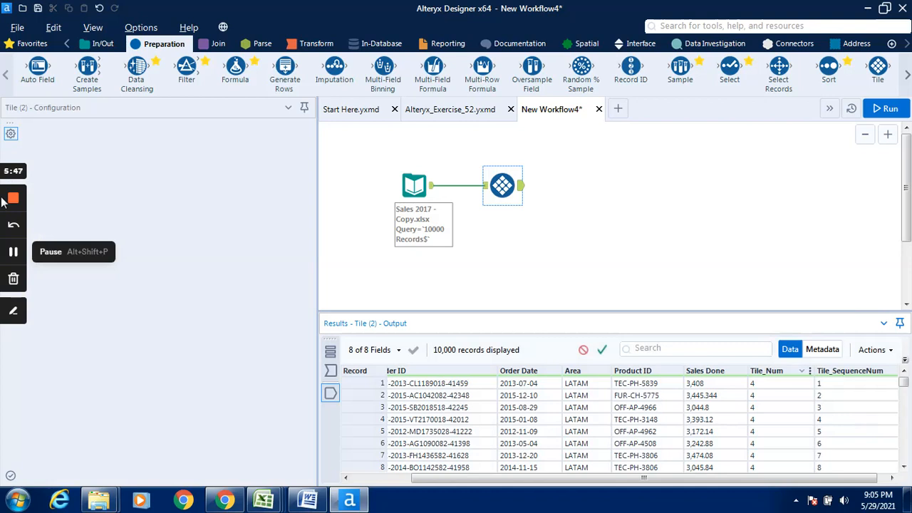
click(13, 252)
click(17, 253)
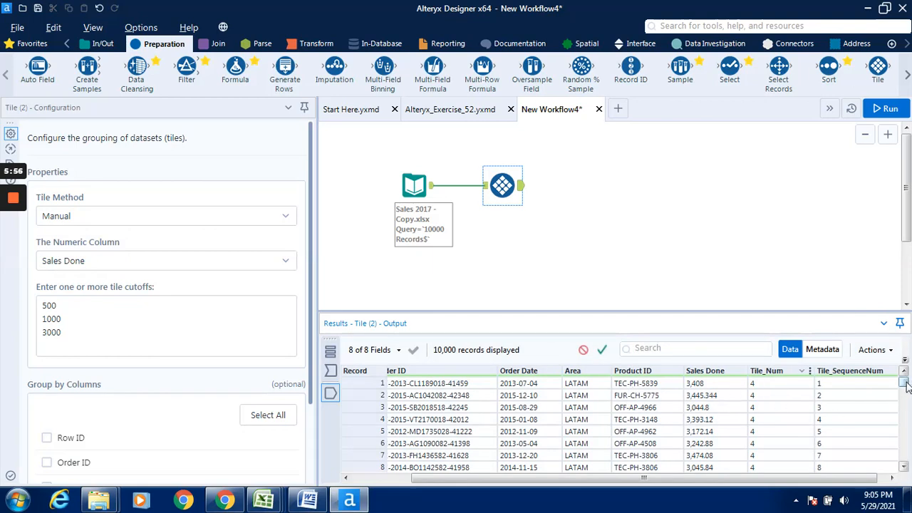
drag(906, 385, 906, 422)
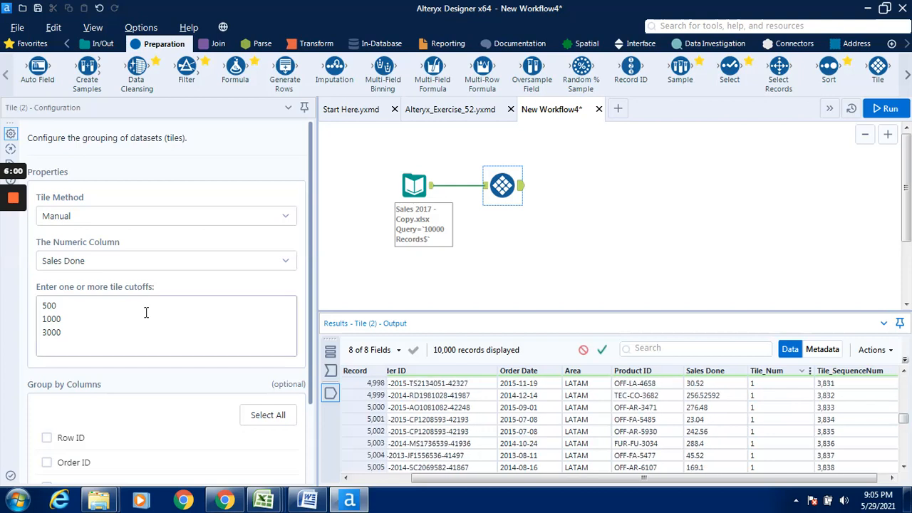